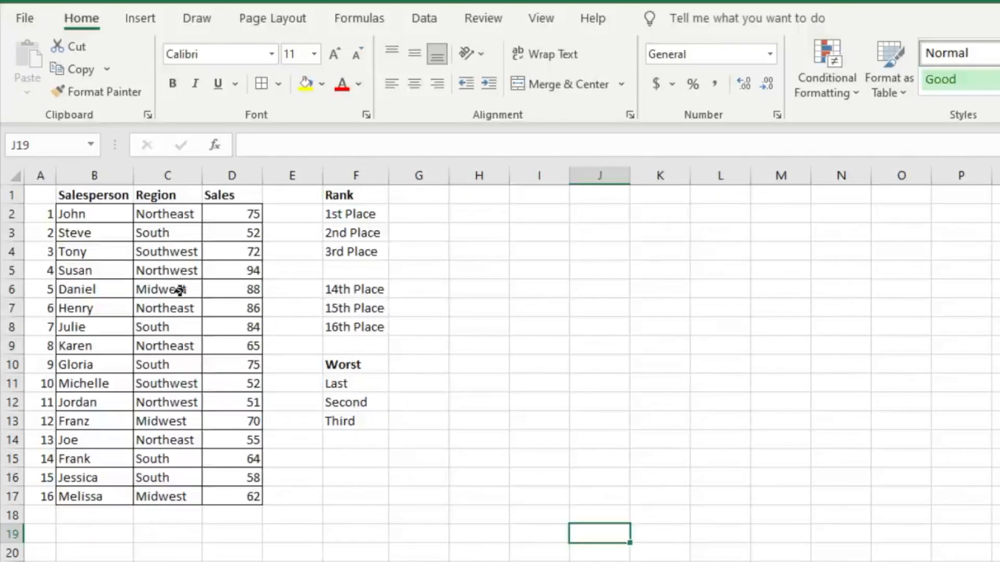
- Enter =LARGE($D$2:$D$17,1) in G2 to return the 1st place sales value
click(414, 217)
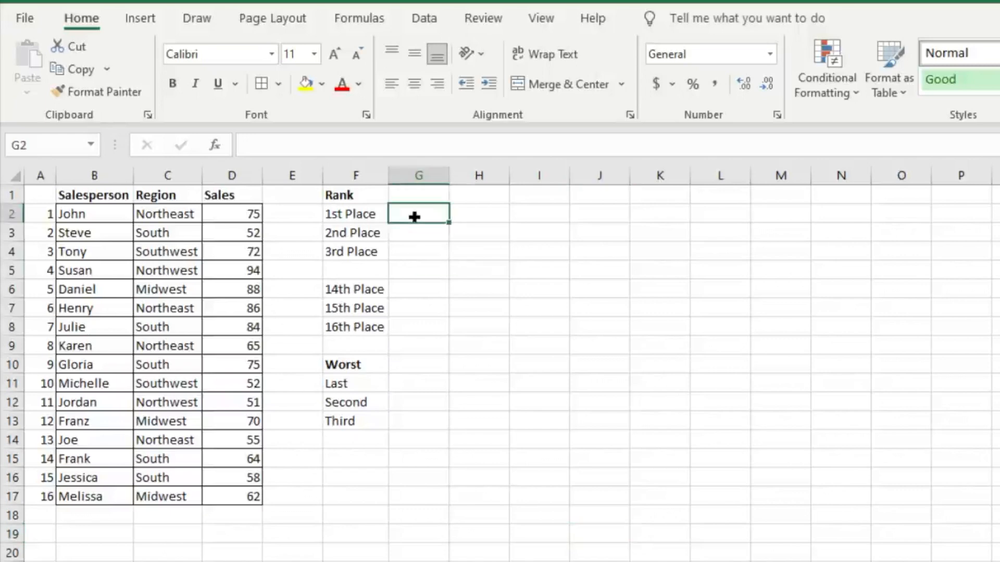
text(=)
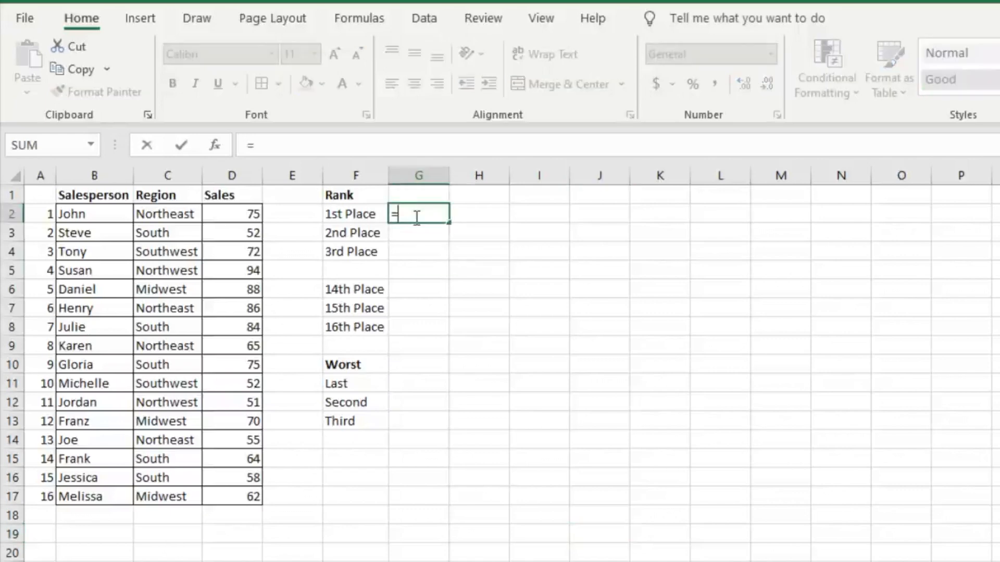
text(large)
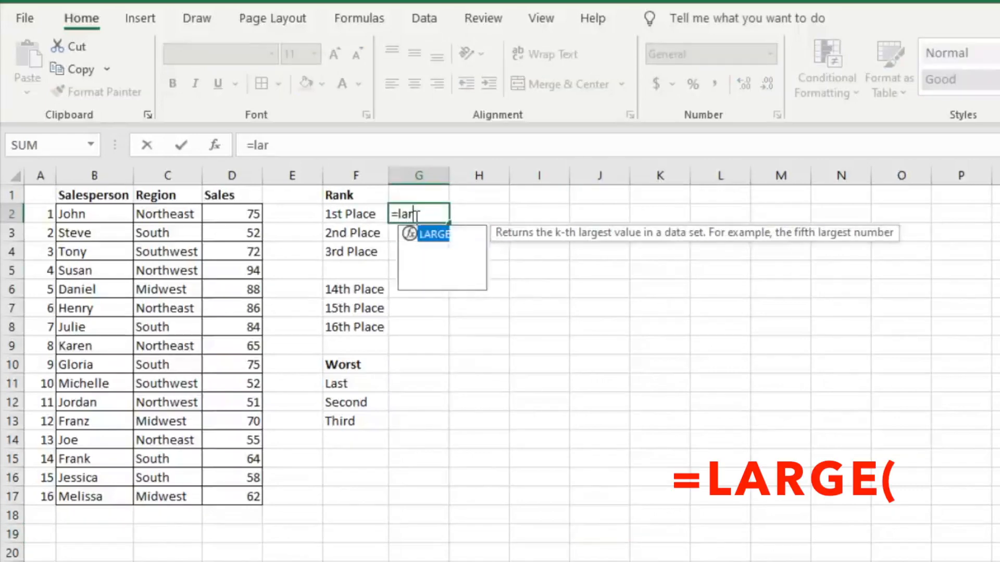
key(Tab)
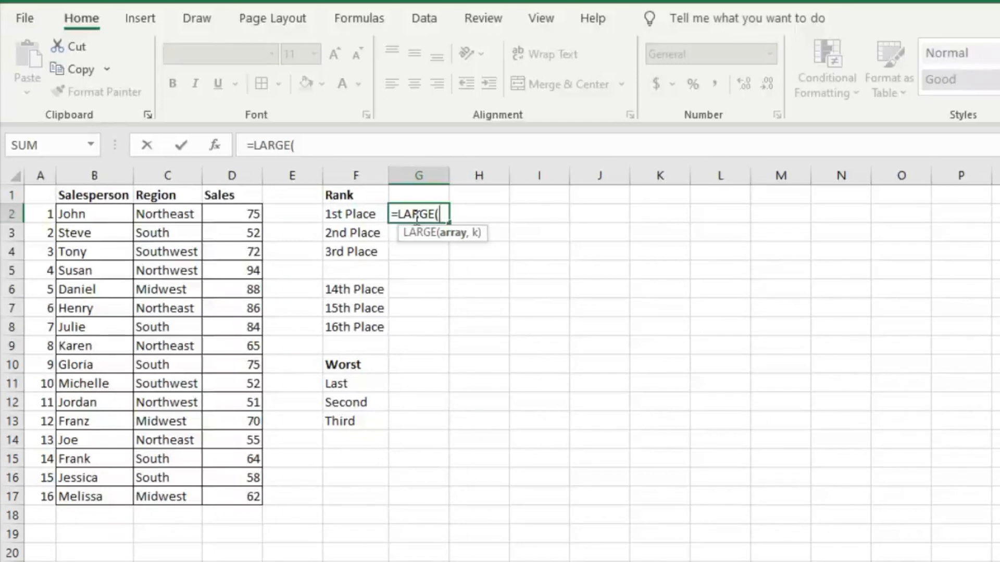
click(235, 213)
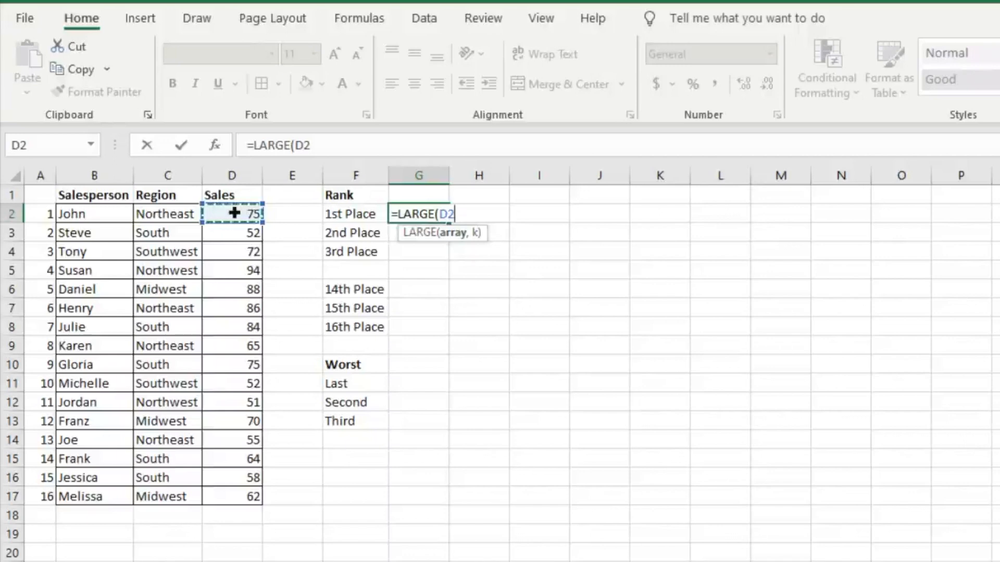
key(ctrl+shift+Down)
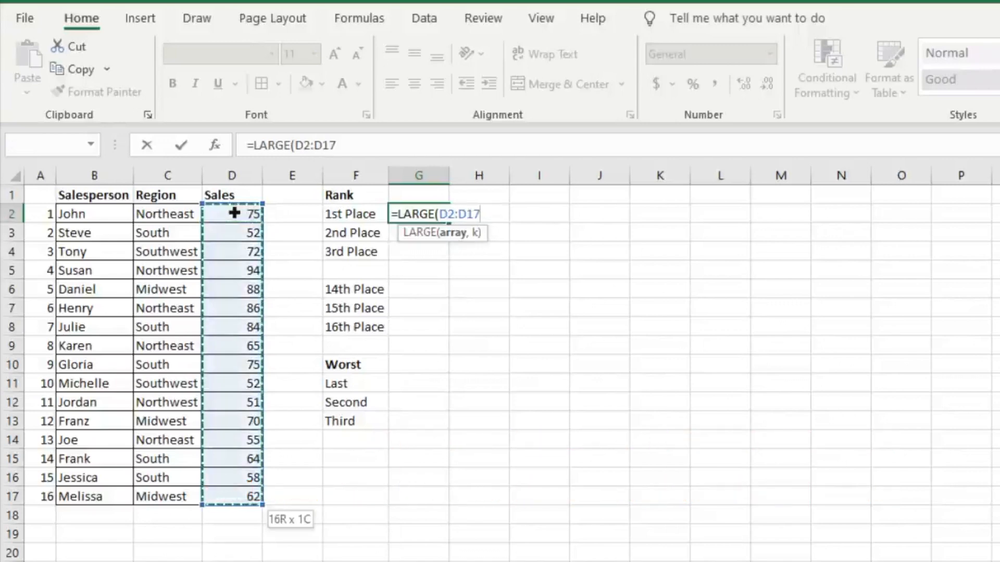
key(F4)
text(,)
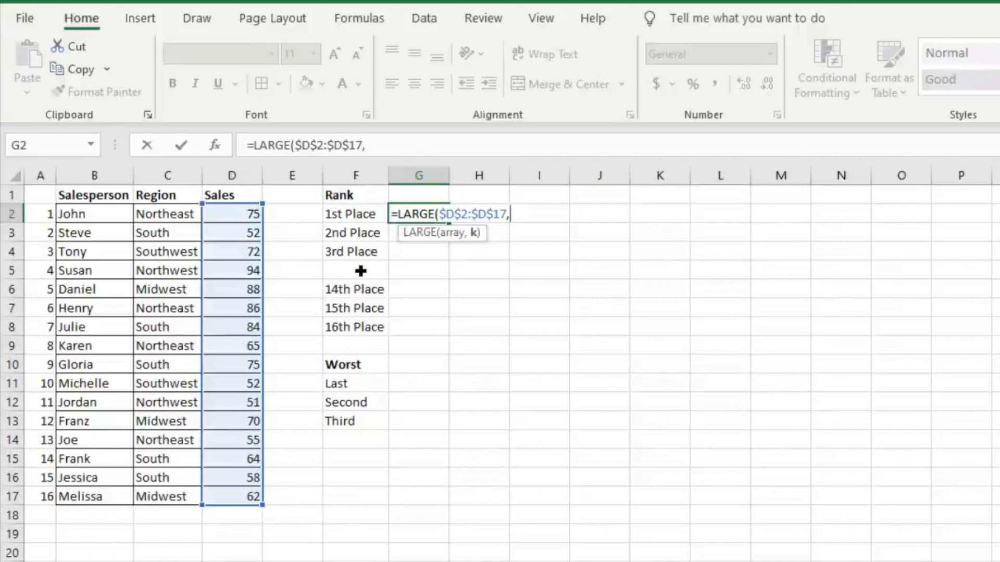
text(1))
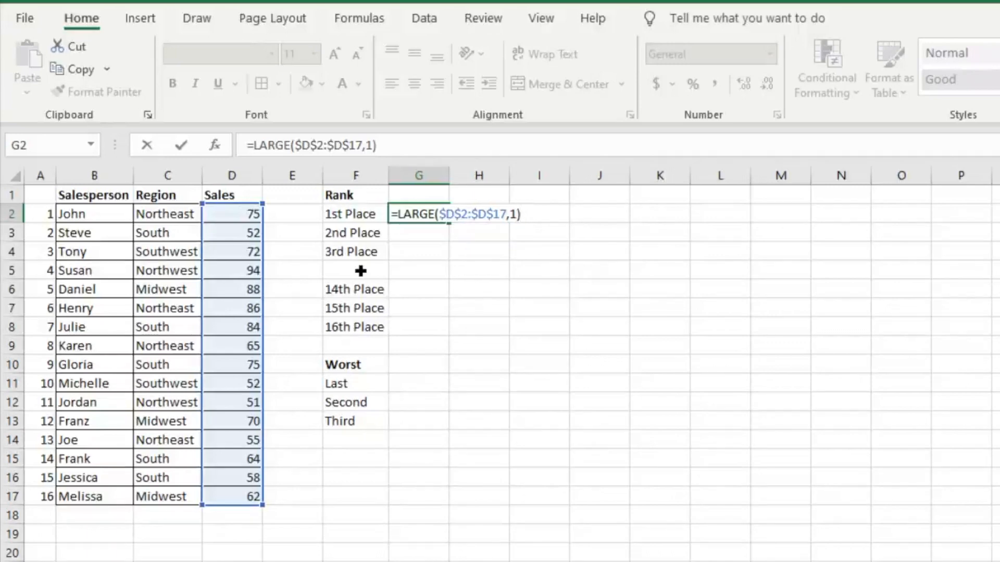
key(Return)
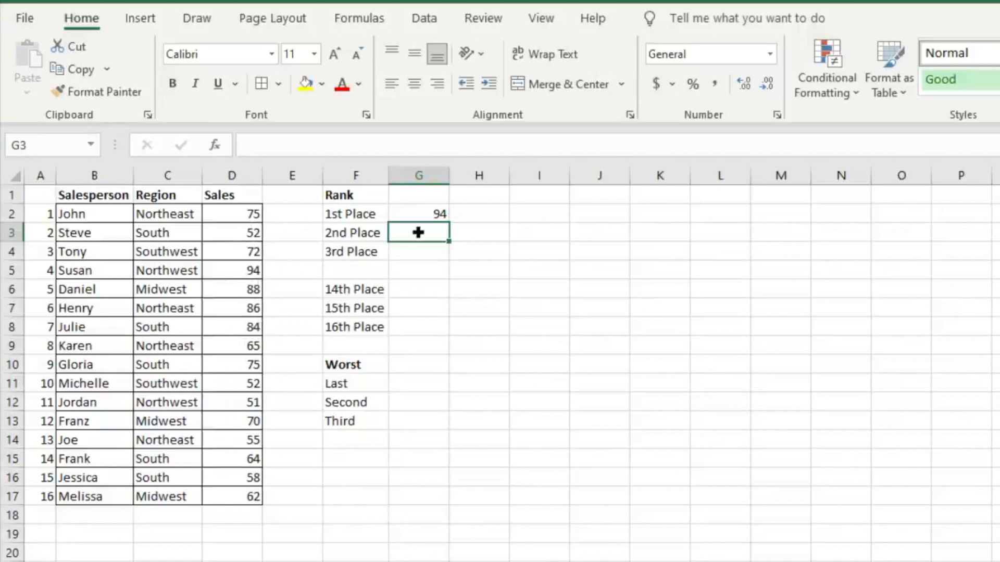
- Fill the 1st place formula down to G3 and change its rank argument to 2 for 2nd place
click(416, 214)
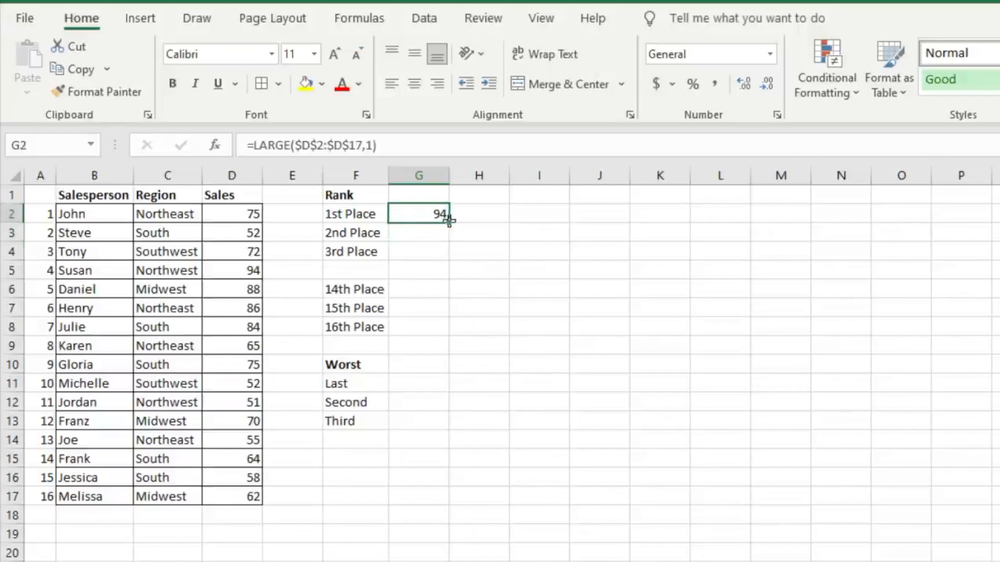
drag(448, 222, 452, 244)
double_click(428, 229)
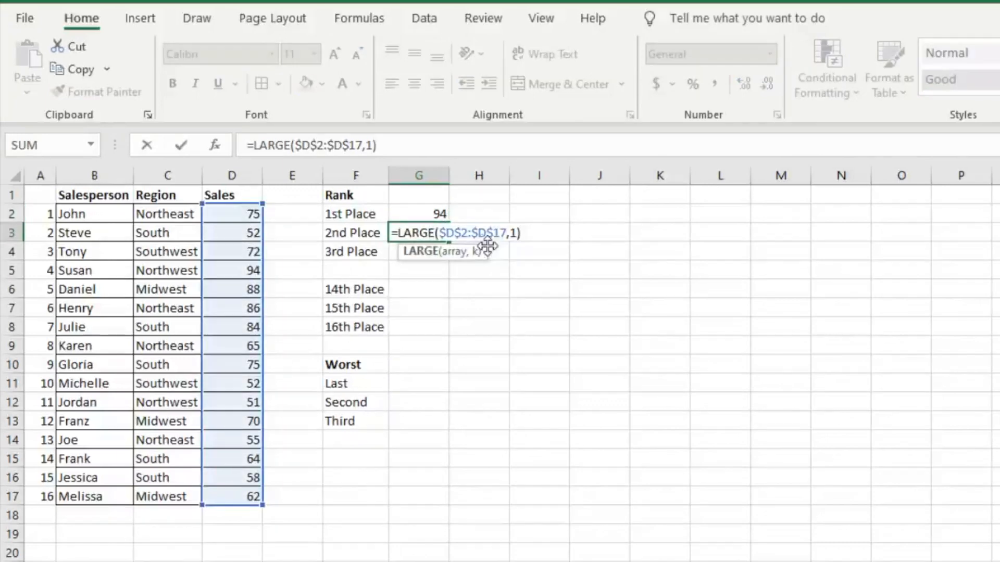
click(485, 226)
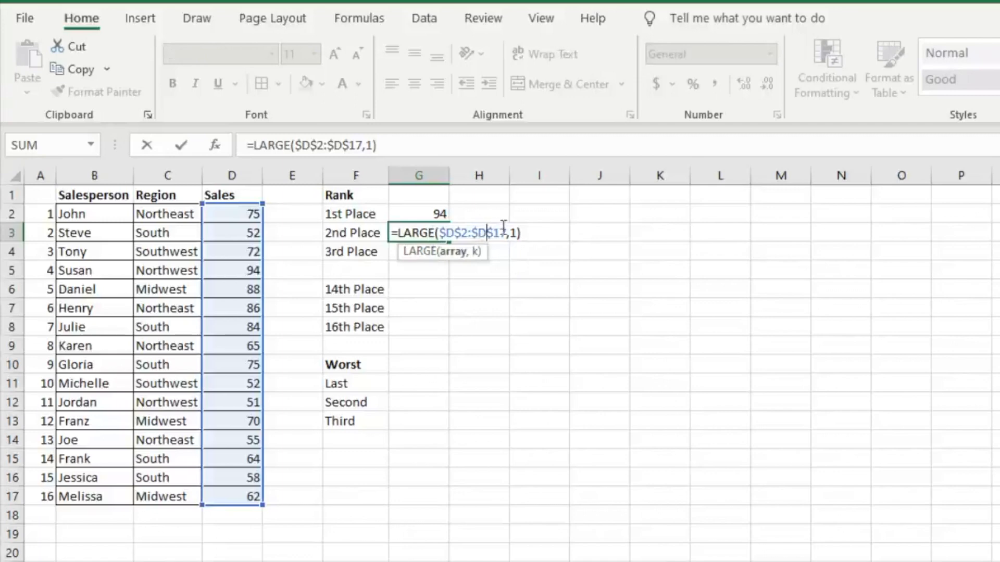
double_click(514, 233)
text(2)
key(Return)
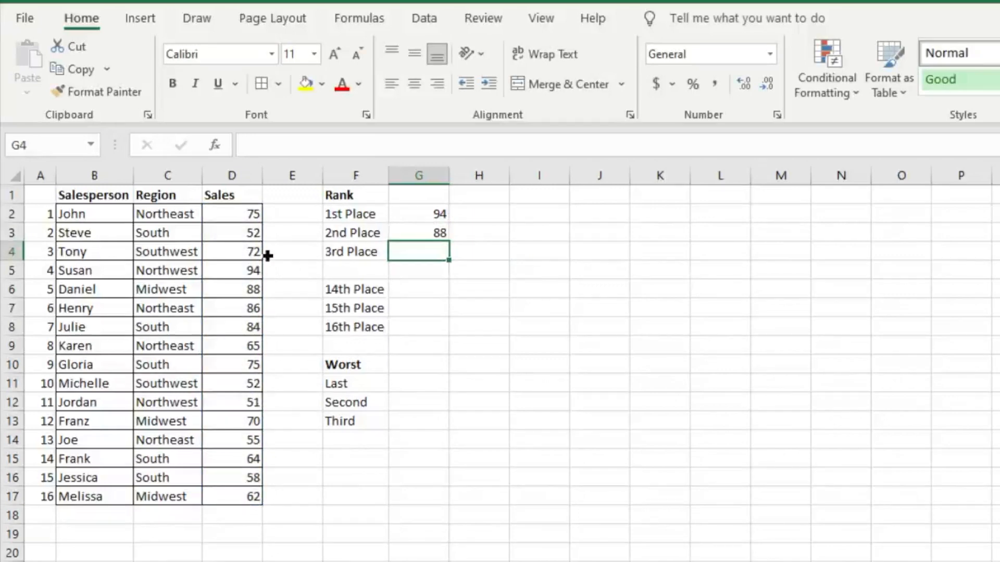
- Fill the 2nd place formula down to G4 and change its rank argument to 3 for 3rd place
key(Up)
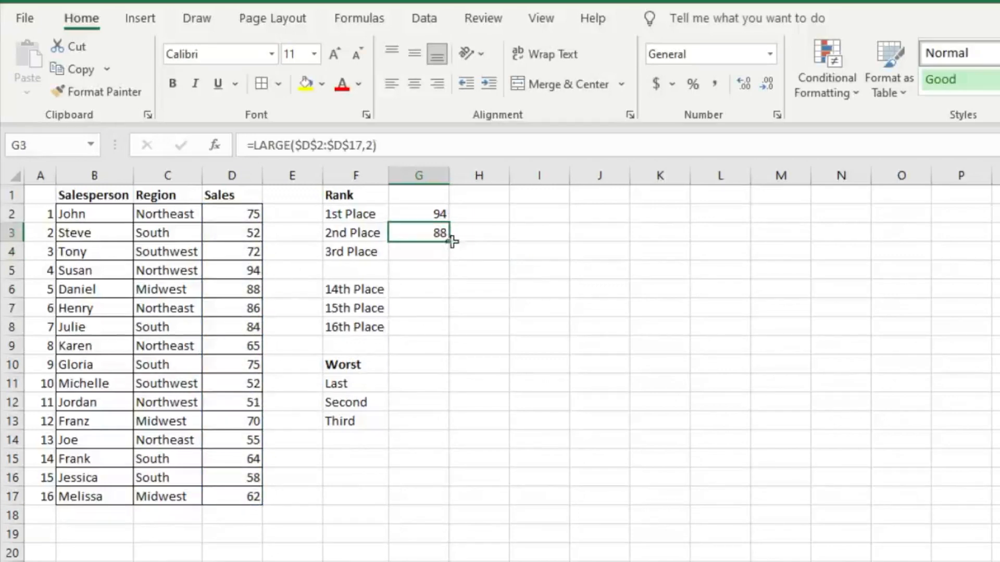
drag(452, 242, 453, 259)
double_click(436, 252)
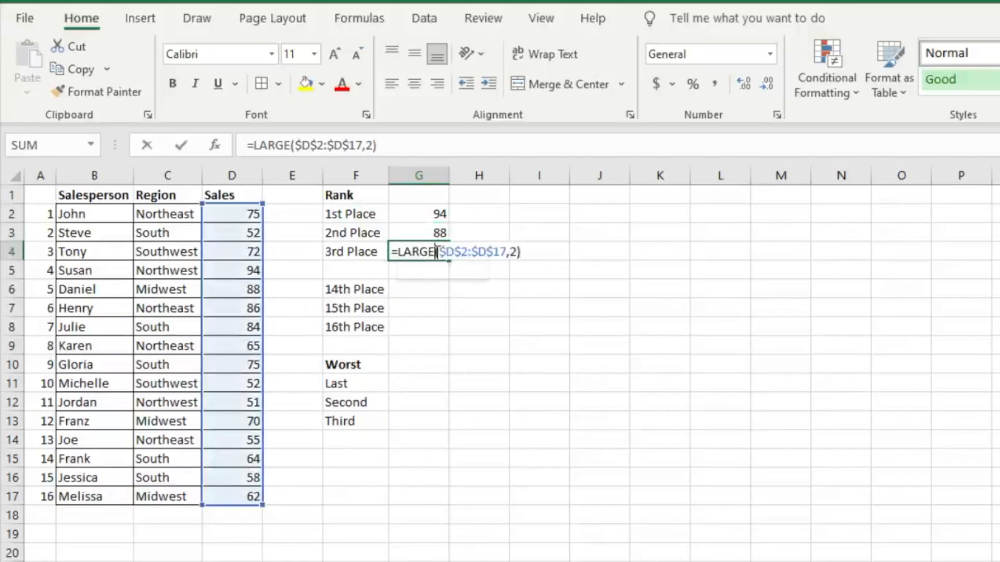
key(BackSpace)
text(3)
key(Return)
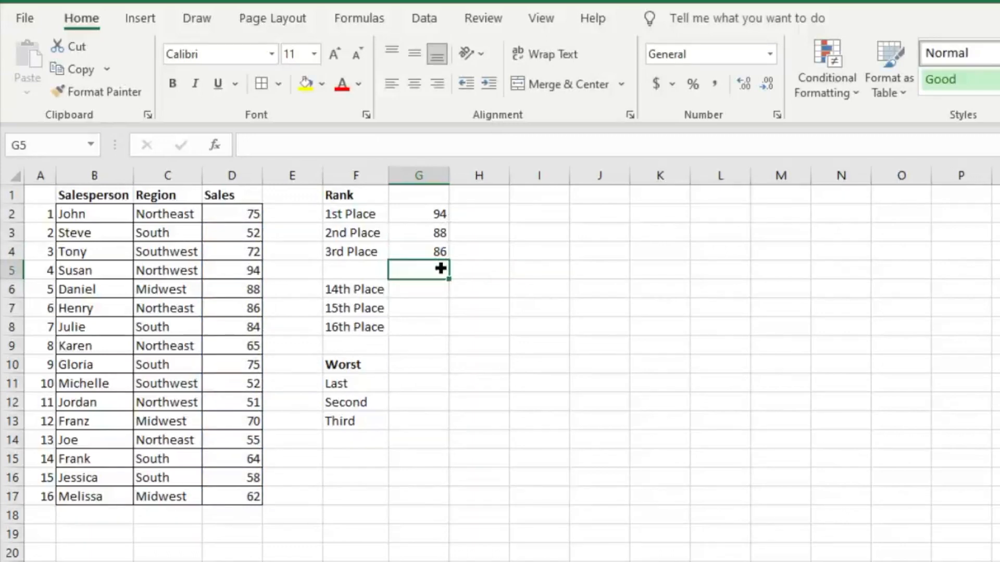
- Fill the 3rd place formula from G4 down to G8 and clear the copy in the spacer cell G5
click(430, 252)
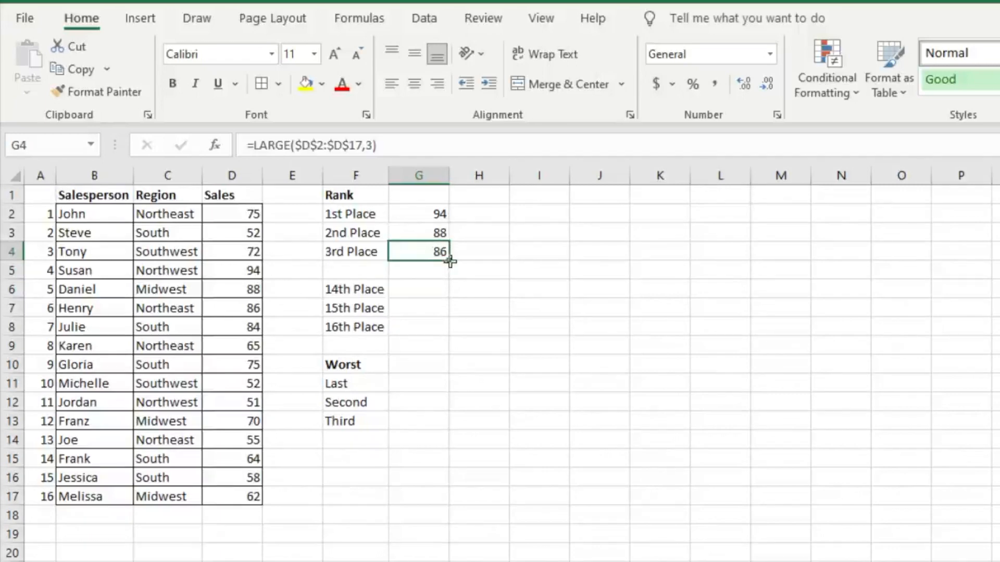
drag(450, 262, 452, 333)
click(420, 271)
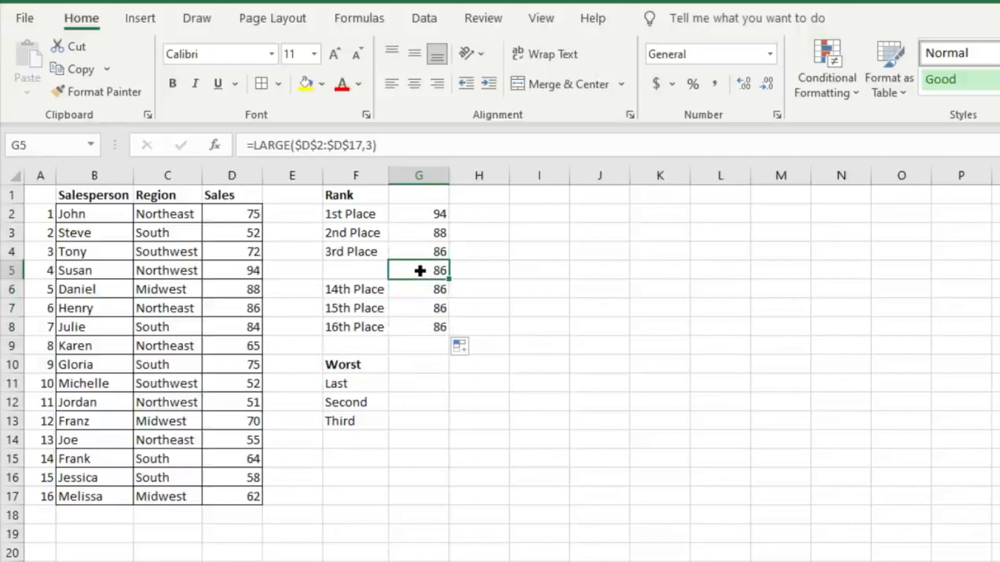
key(Delete)
- Change the rank argument of the LARGE formula in G6 to 14 for 14th place
double_click(420, 286)
click(369, 146)
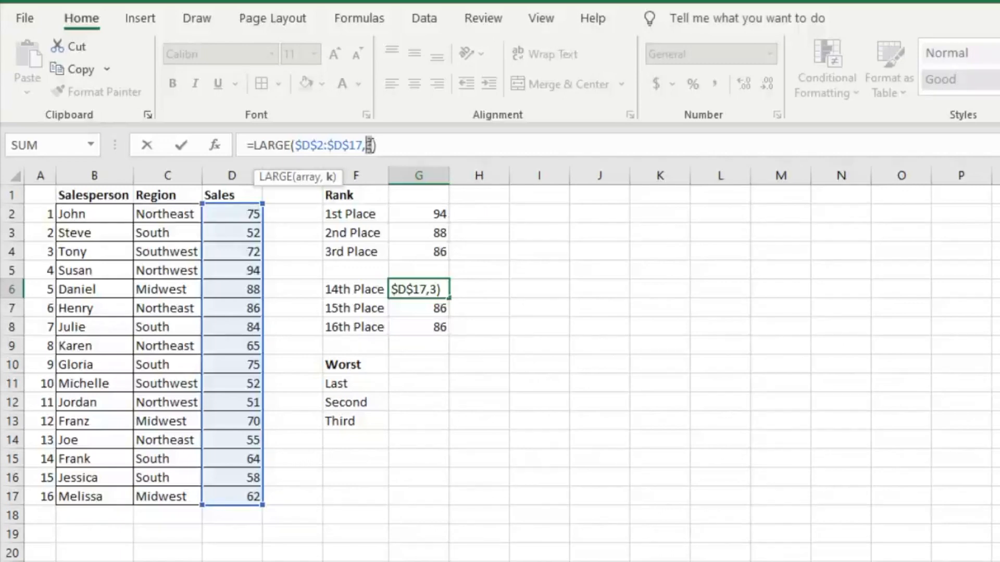
text(14)
key(Return)
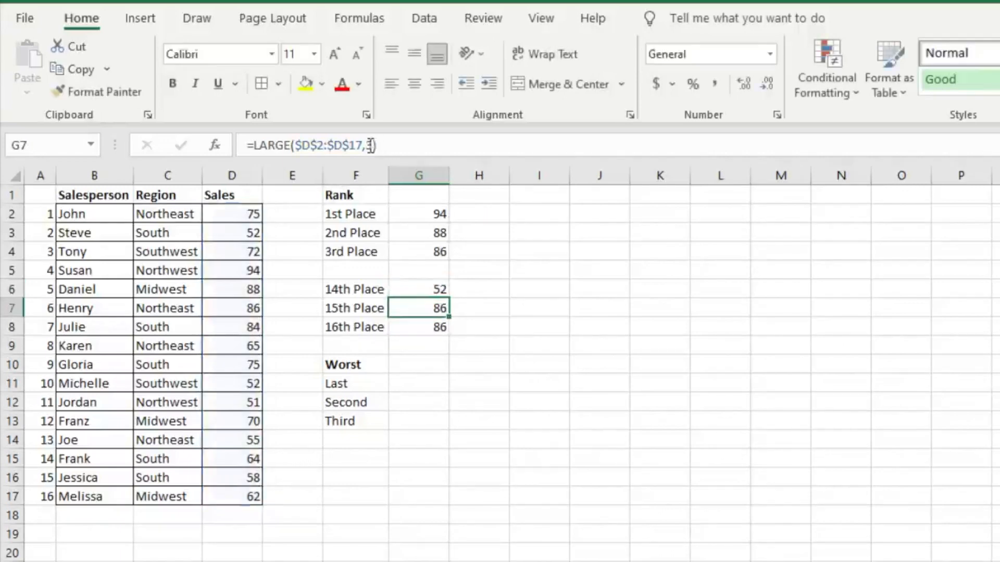
- Set the rank argument of the LARGE formulas to 15 in G7 and 16 in G8
double_click(369, 145)
text(15)
key(Return)
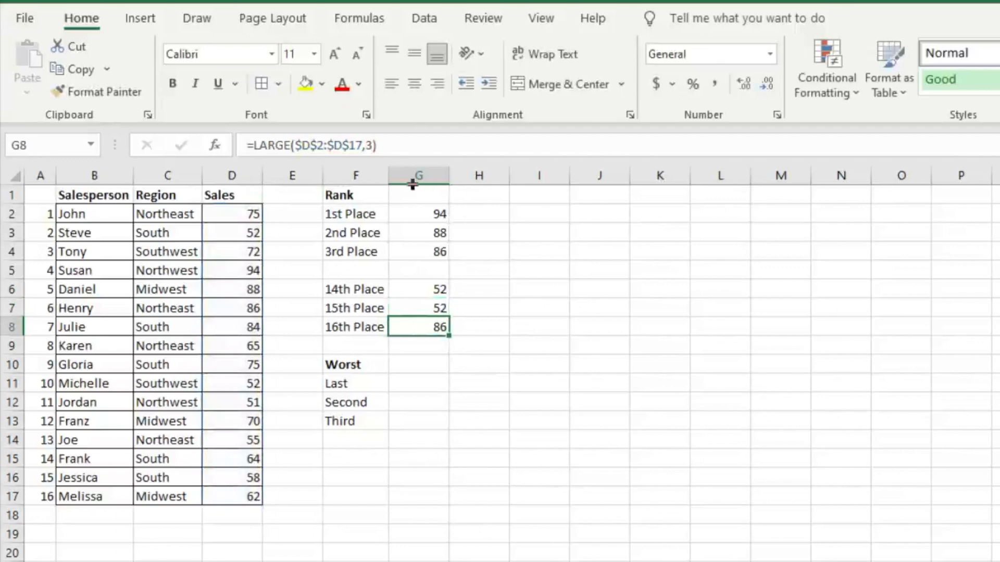
double_click(373, 145)
text(16)
key(Return)
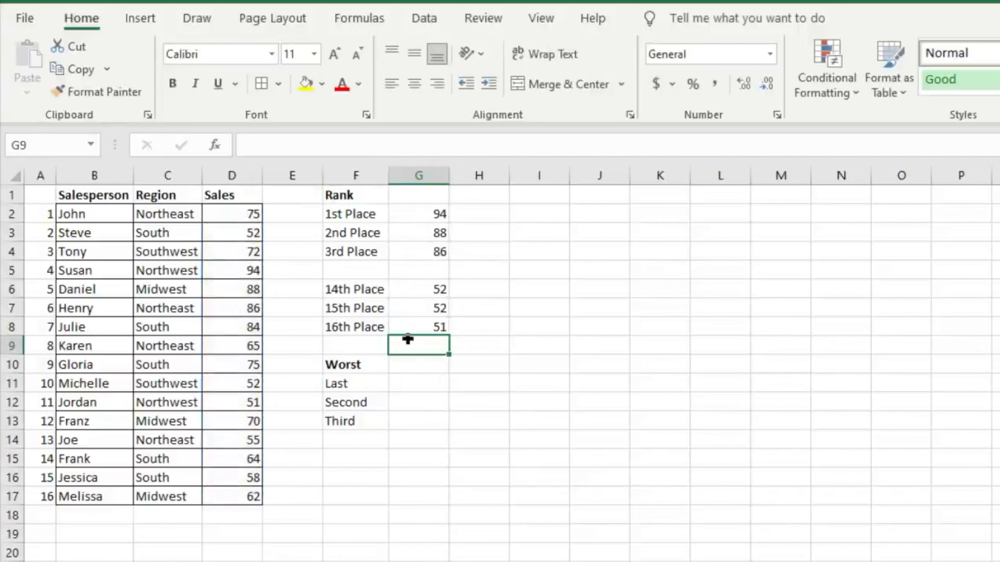
- Enter =SMALL($D$2:$D$17,1) in G11 to return the last place sales value
click(425, 382)
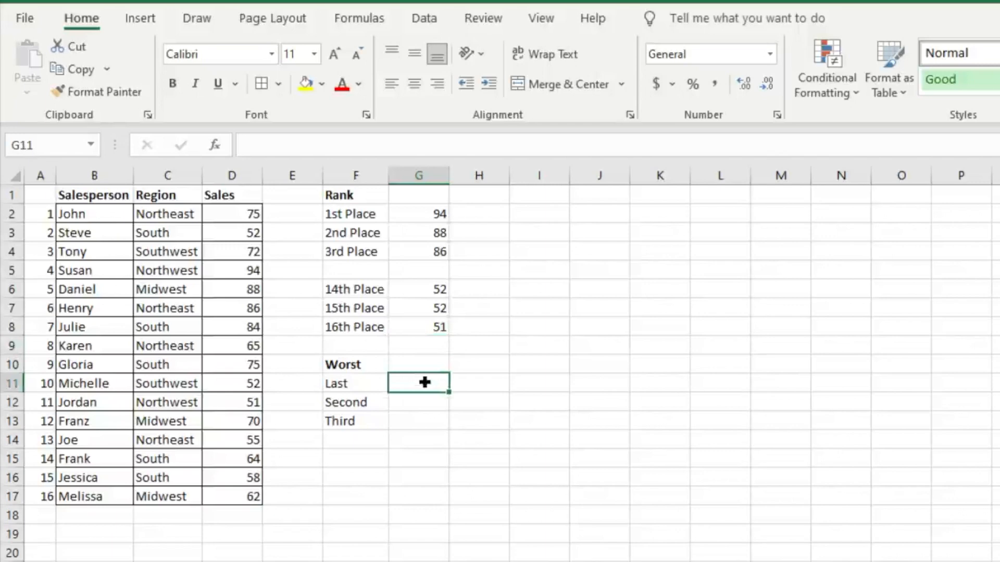
text(=small)
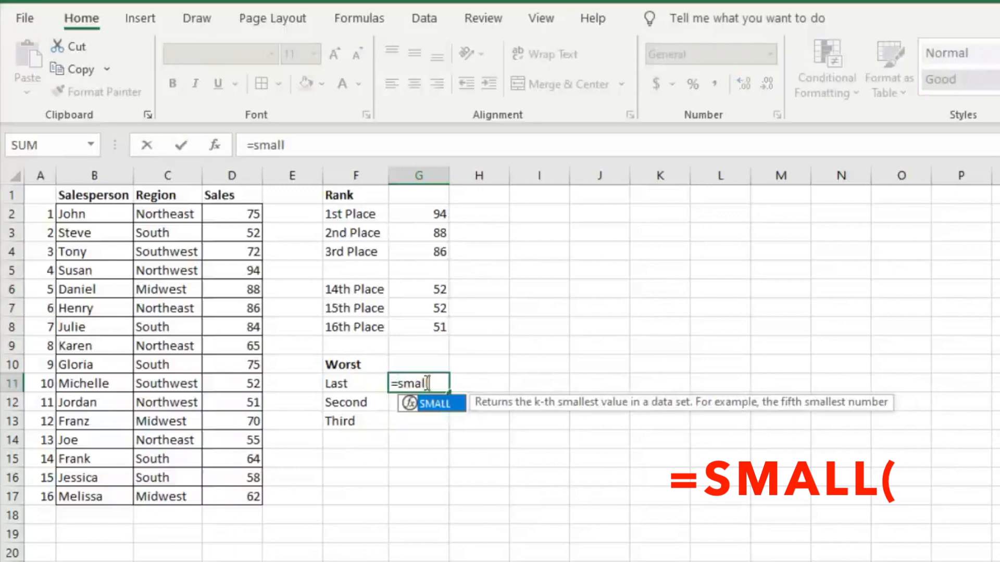
key(Tab)
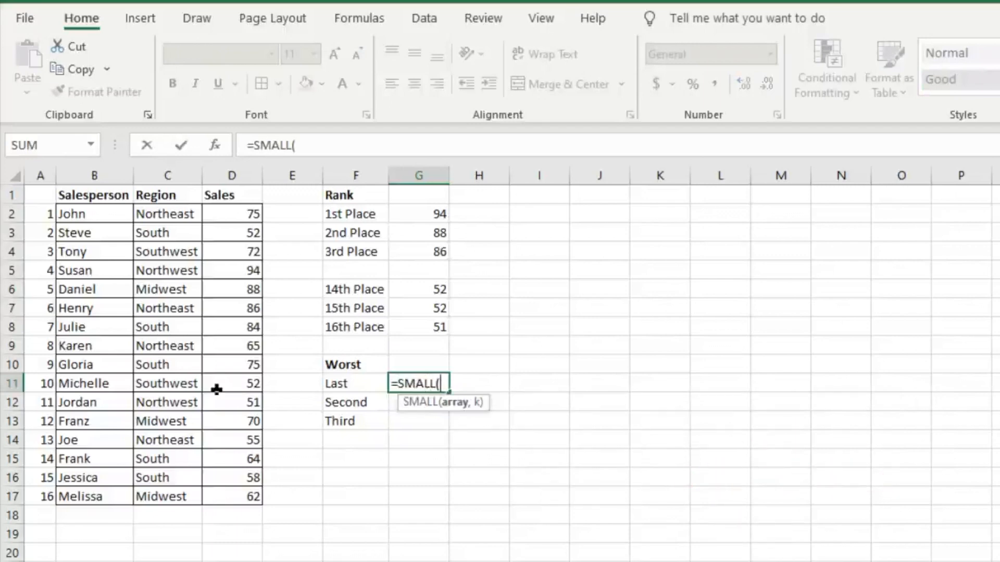
click(244, 215)
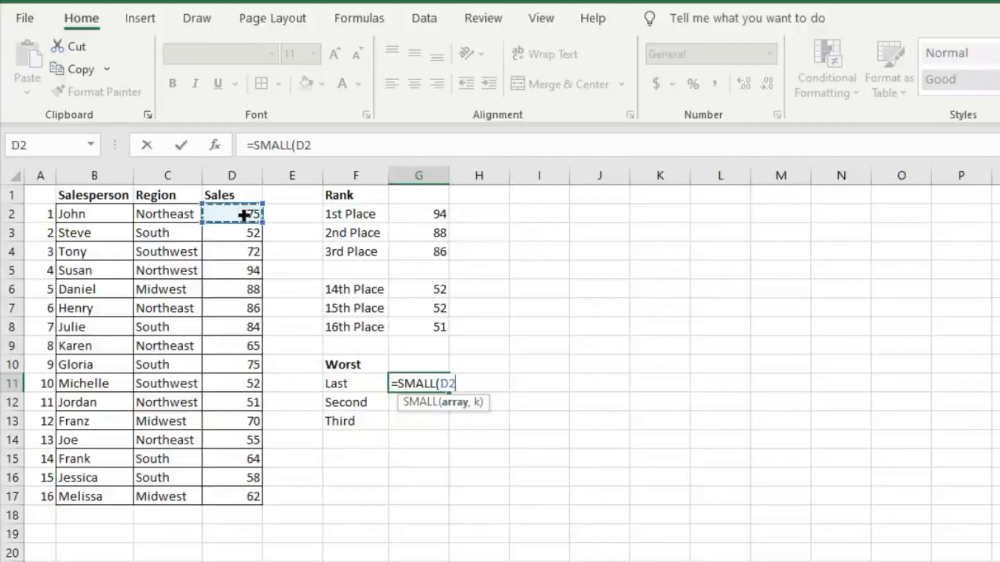
key(ctrl+shift+Down)
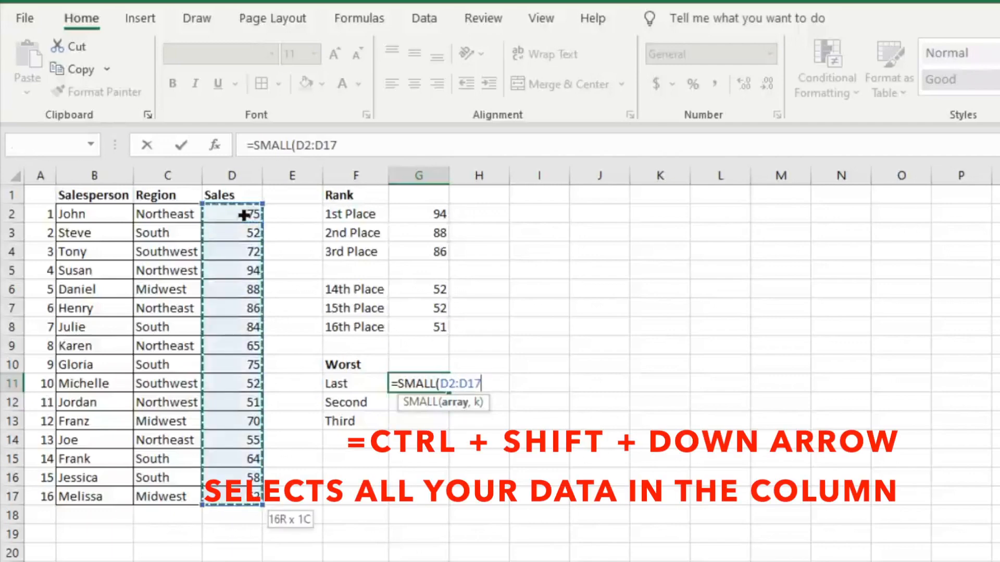
key(F4)
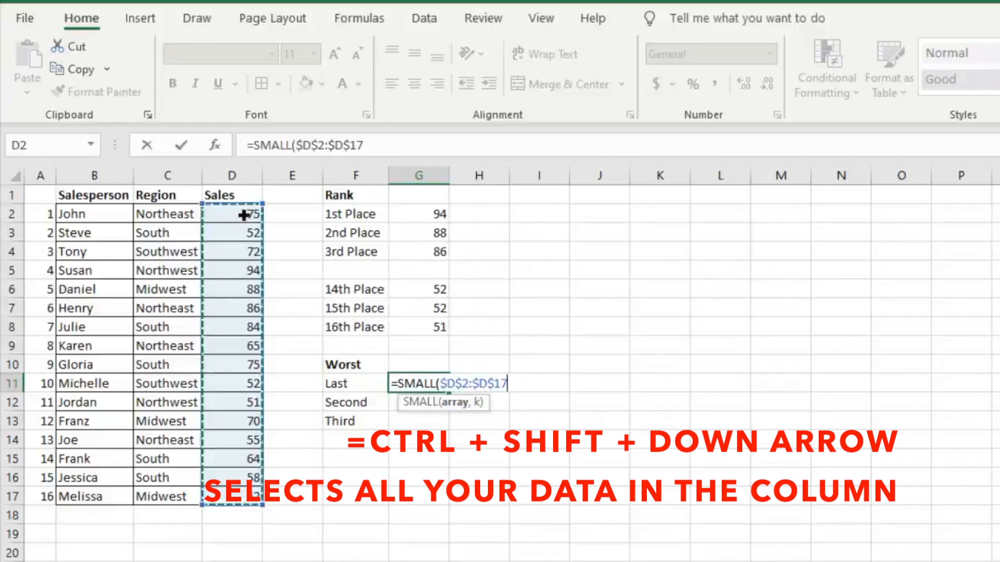
text(,)
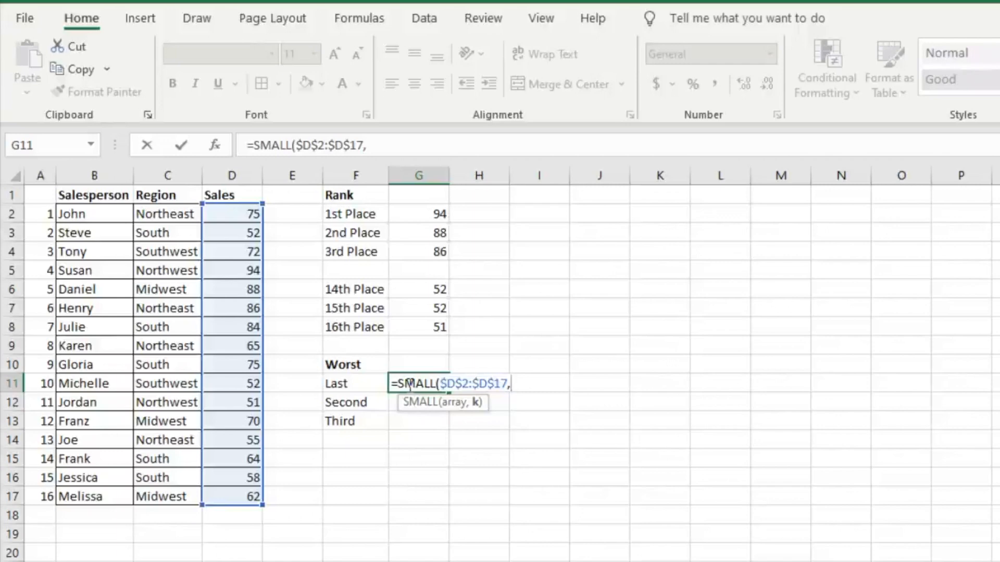
text(1))
key(Return)
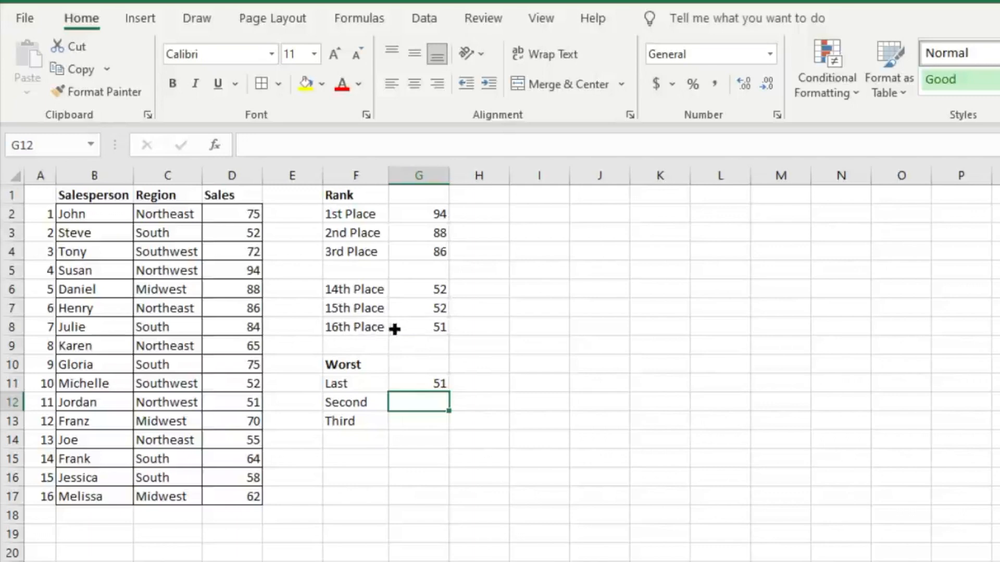
- Fill the SMALL formula from G11 down to G12 and change its rank argument to 2 for second worst
click(417, 376)
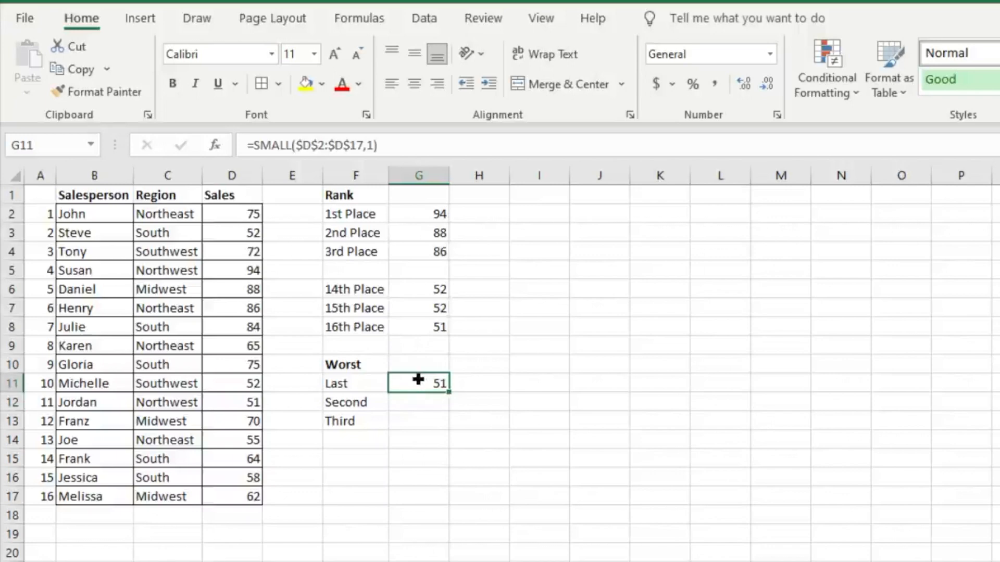
drag(448, 394, 453, 414)
click(433, 404)
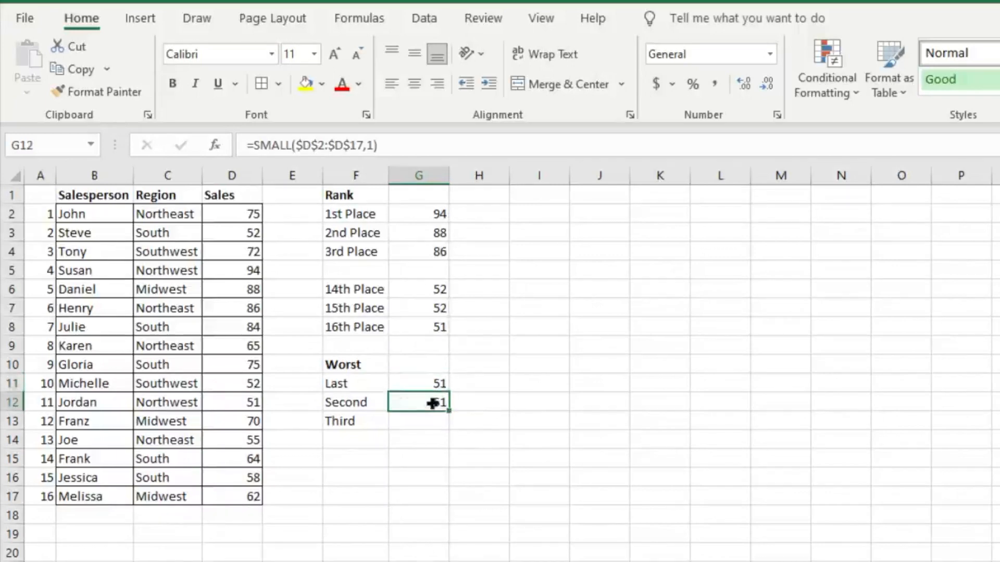
double_click(432, 403)
double_click(516, 402)
text(2)
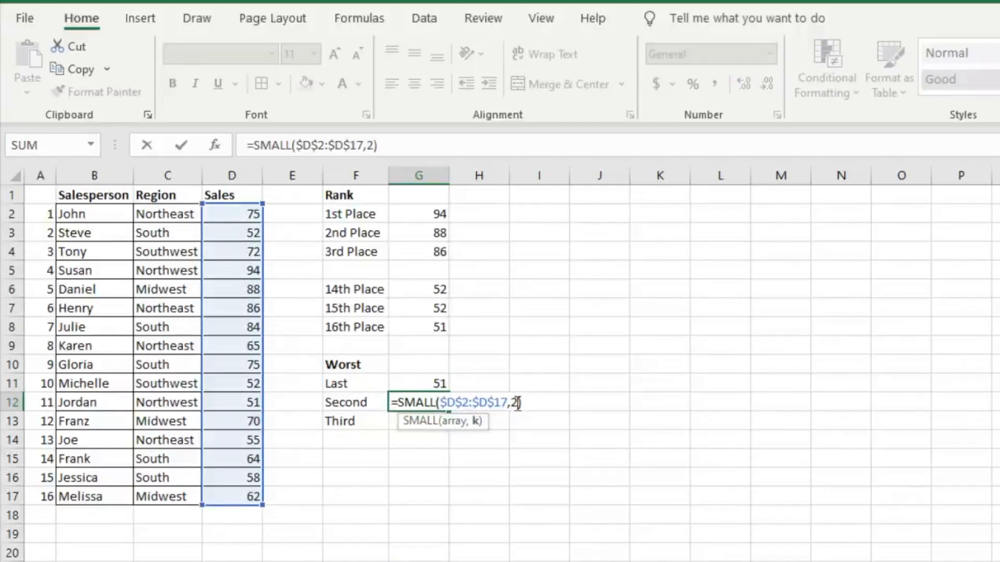
key(Return)
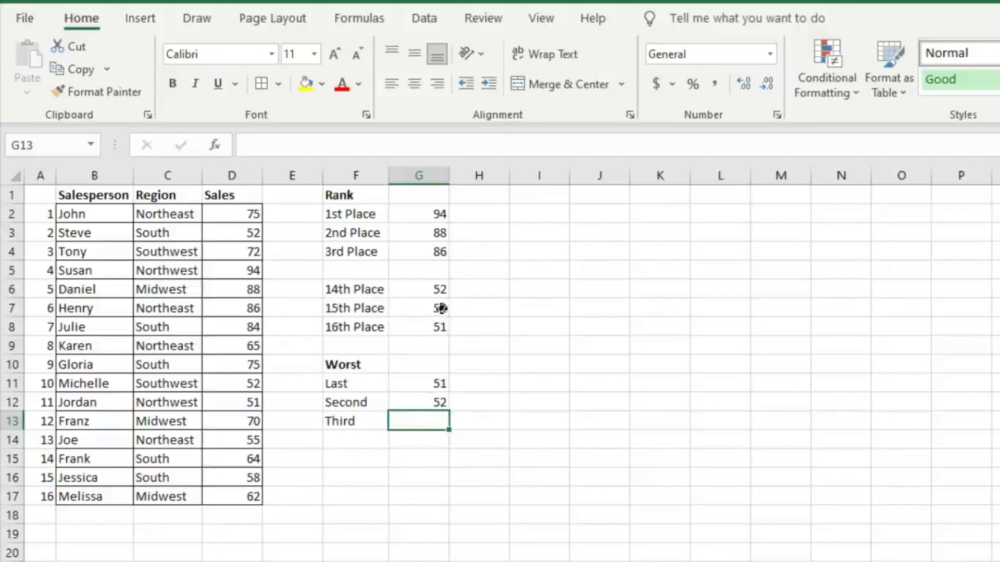
- Fill the SMALL formula from G12 down to G13 and change its rank argument to 3 for third worst
click(419, 403)
drag(447, 411, 447, 423)
click(430, 422)
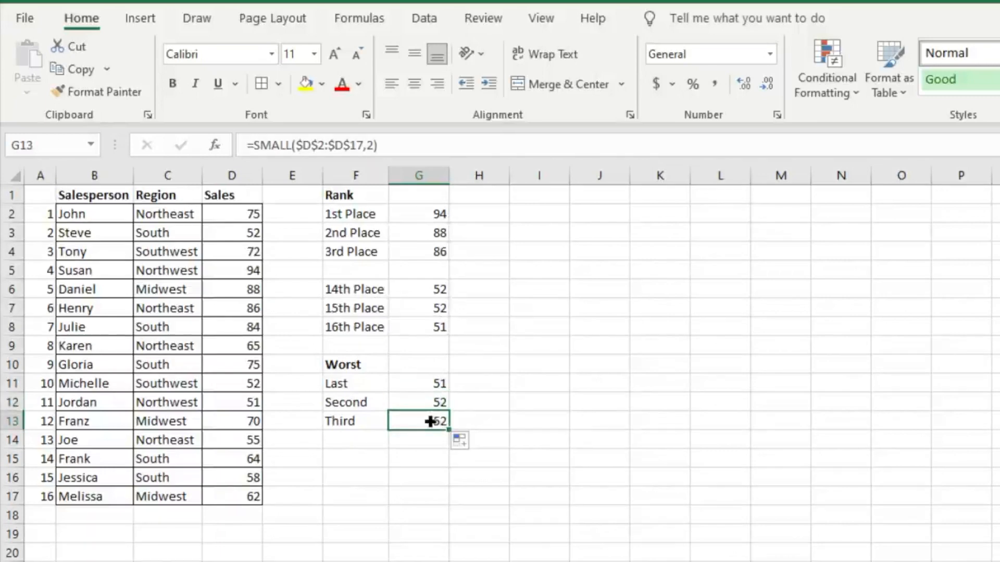
click(379, 145)
key(BackSpace)
text(3)
key(Return)
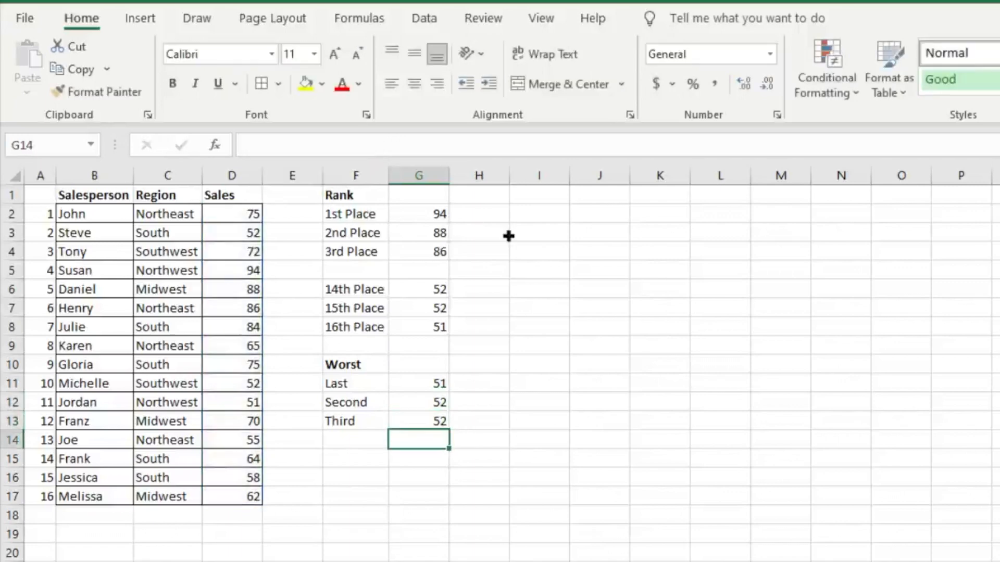